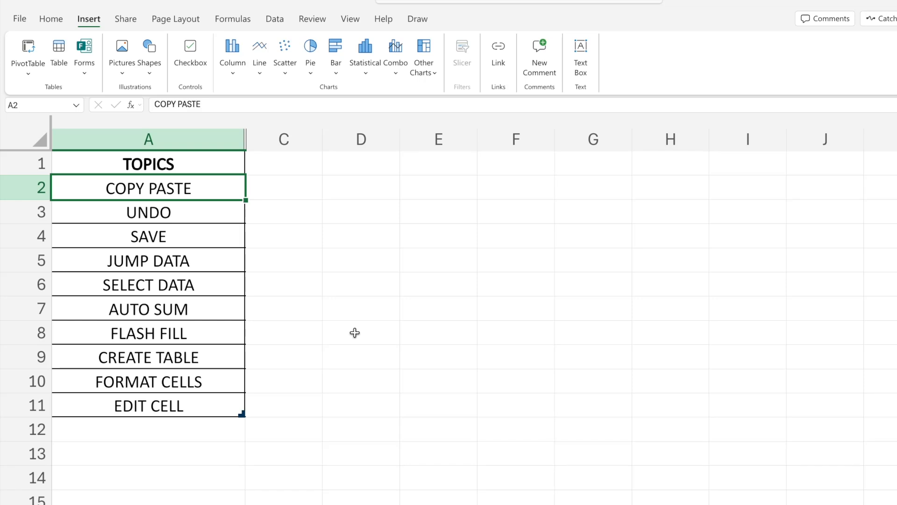
left_click(335, 399)
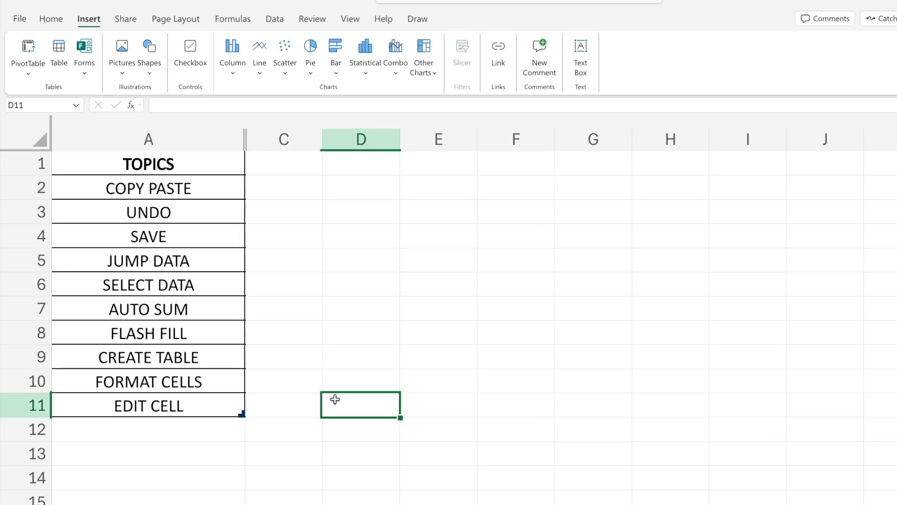
left_click(142, 195)
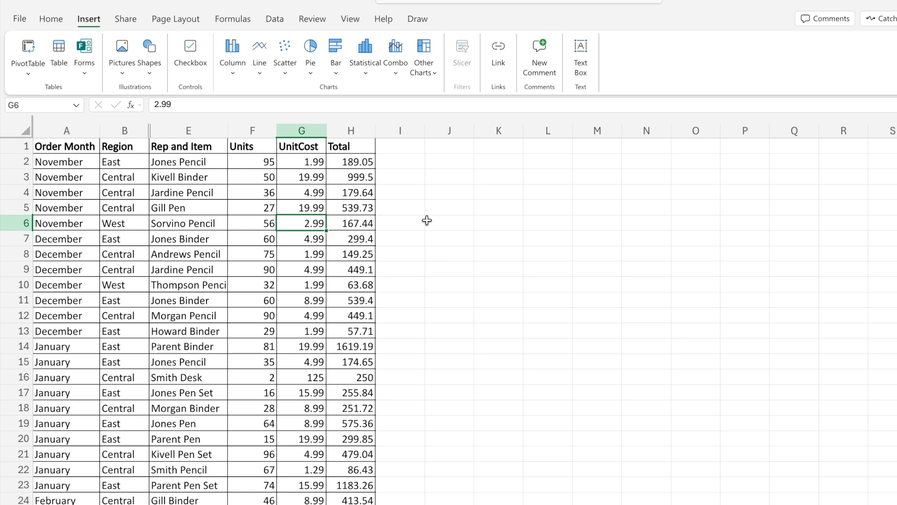
- Copy the first eight Total values in H2:H9 and paste them into column K starting at K2
left_click_drag(362, 158, 361, 263)
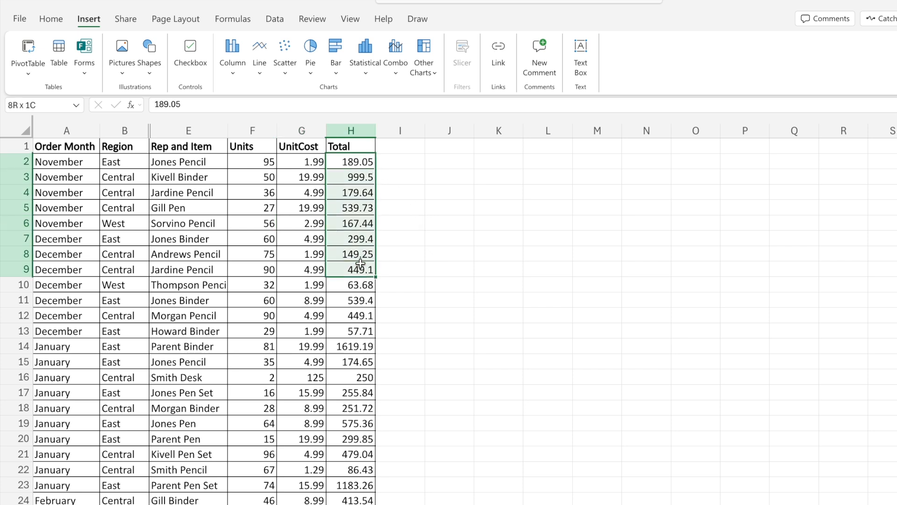
right_click(358, 179)
left_click(397, 214)
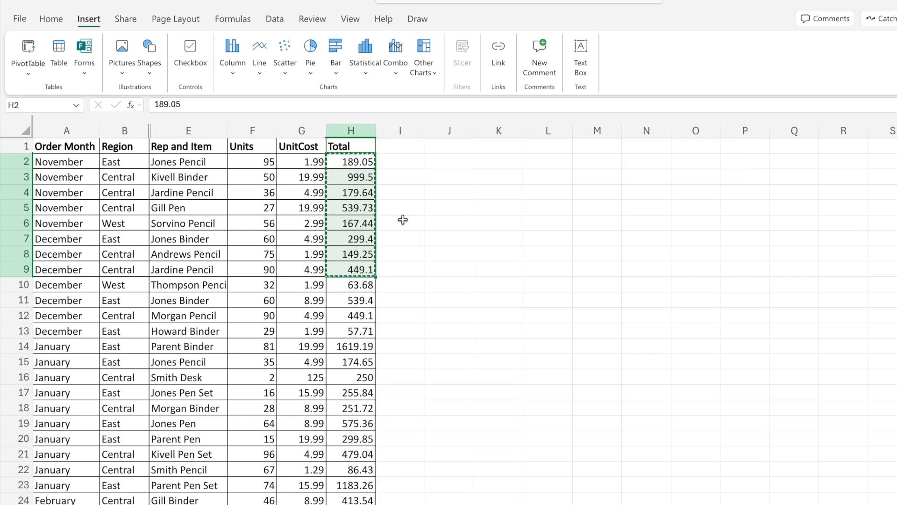
left_click(491, 161)
right_click(492, 162)
left_click(528, 218)
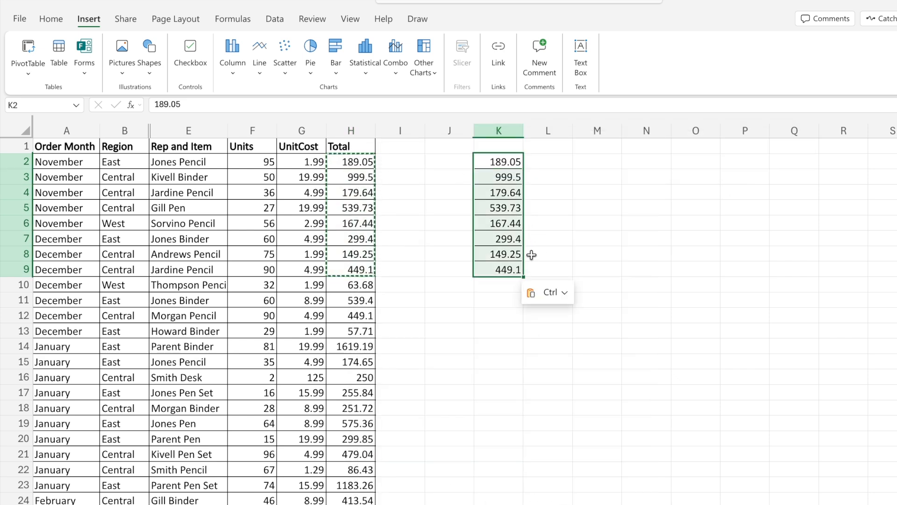
- Copy the Total values in H2:H9 again and paste them into column M starting at M2
left_click(367, 163)
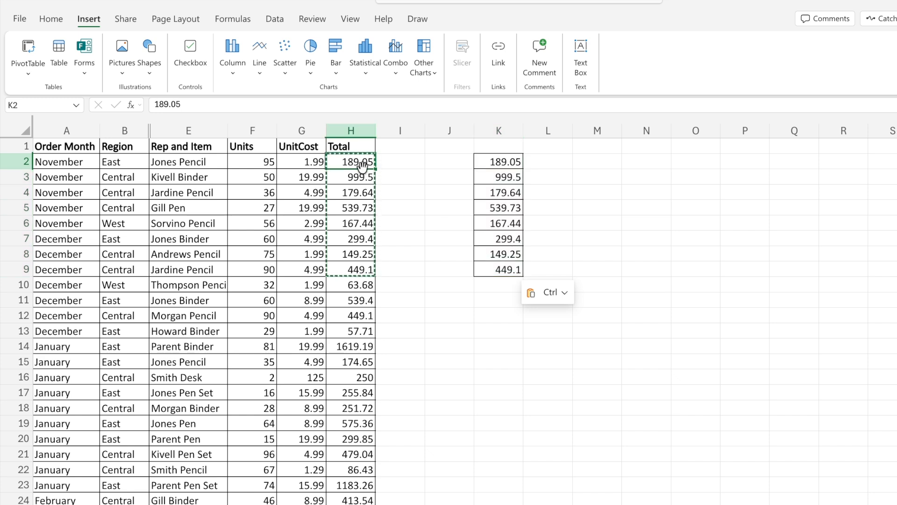
left_click_drag(359, 161, 357, 261)
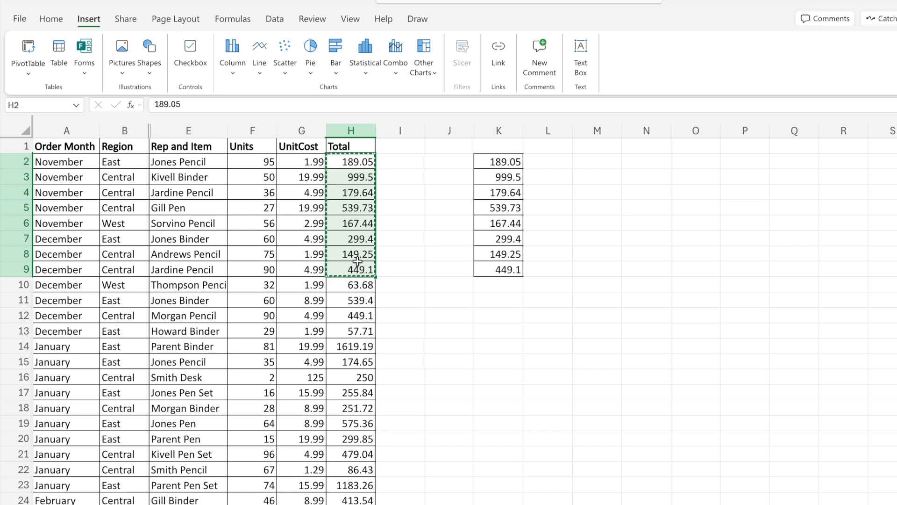
left_click(599, 163)
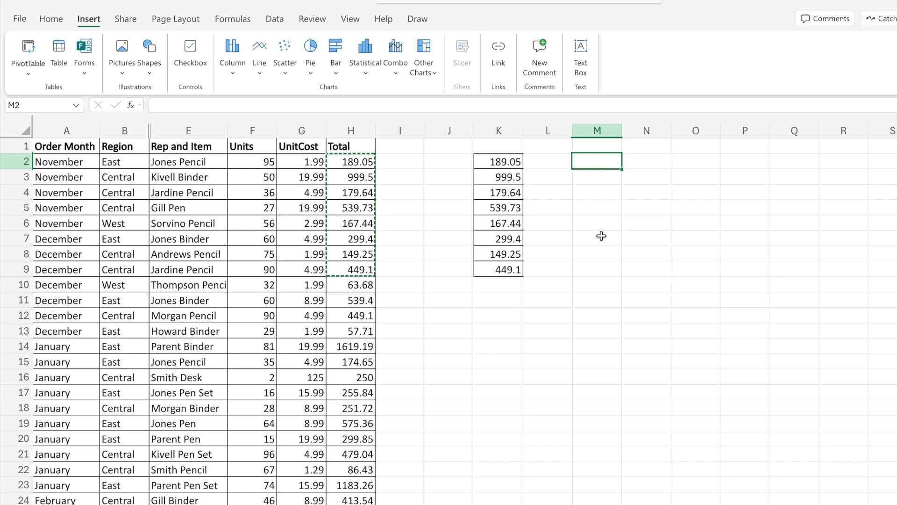
key("ctrl+v")
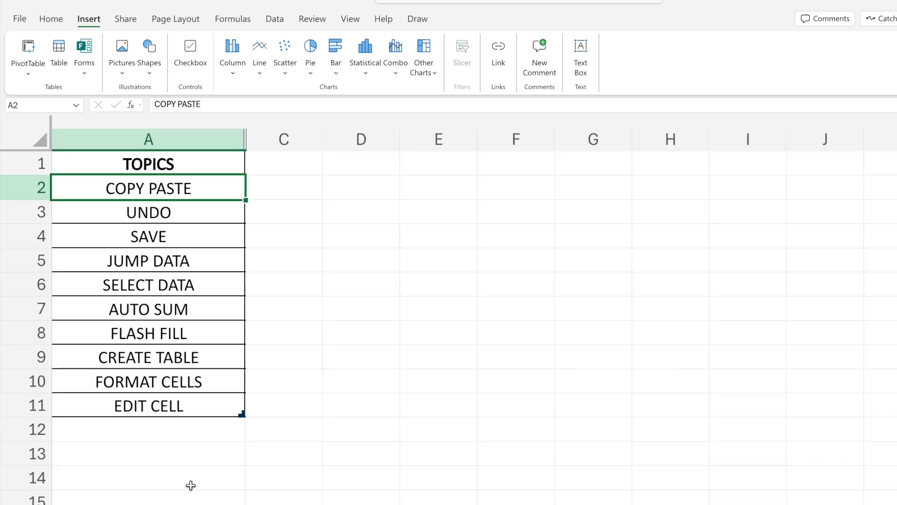
- Extend the selection of the pasted values to M2:M10 and clear the contents
left_click(186, 217)
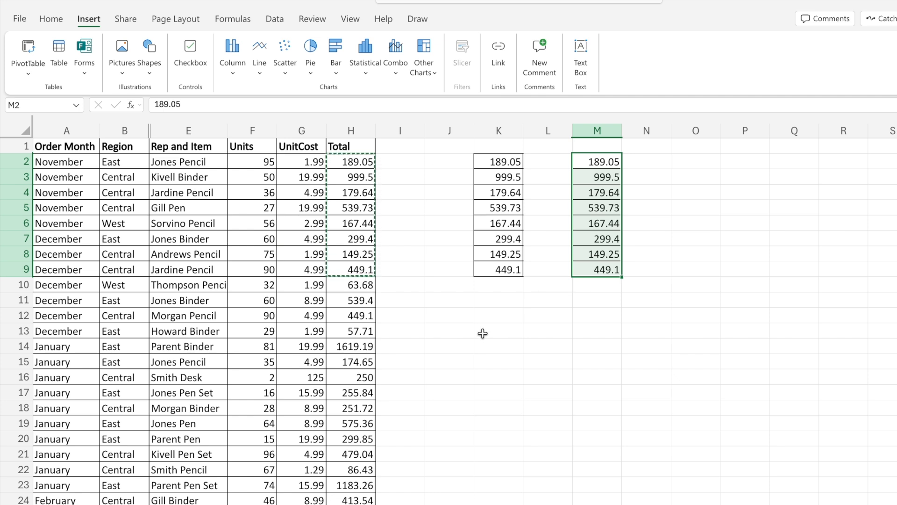
left_click(608, 284, "shift")
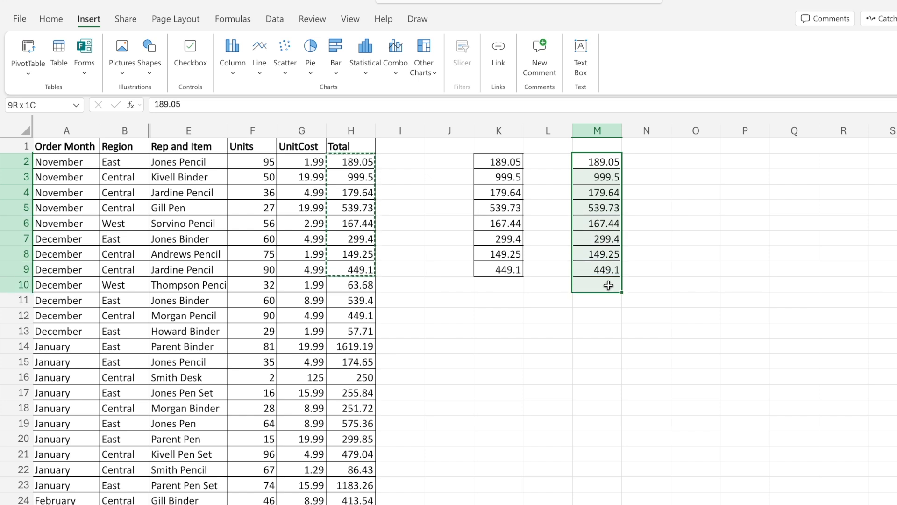
key("Delete")
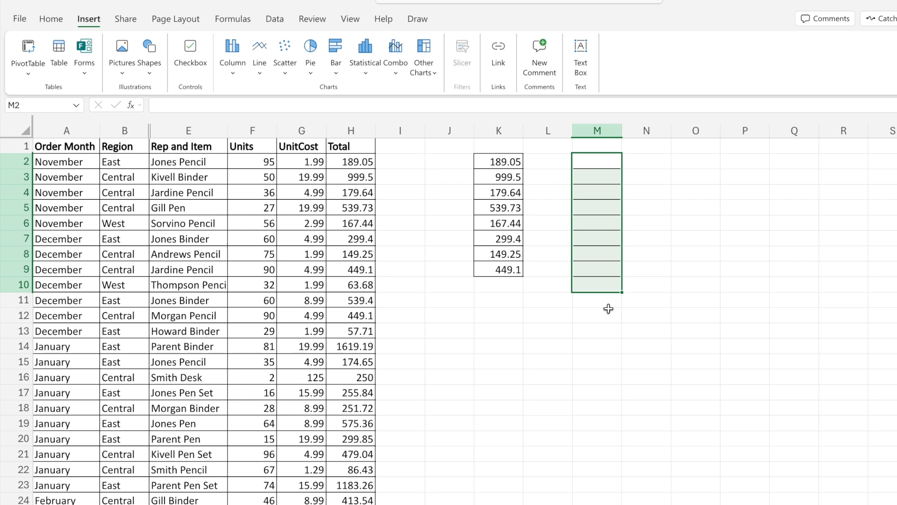
- Undo the deletion in column M, followed by the pastes in columns M and K
key("ctrl+z")
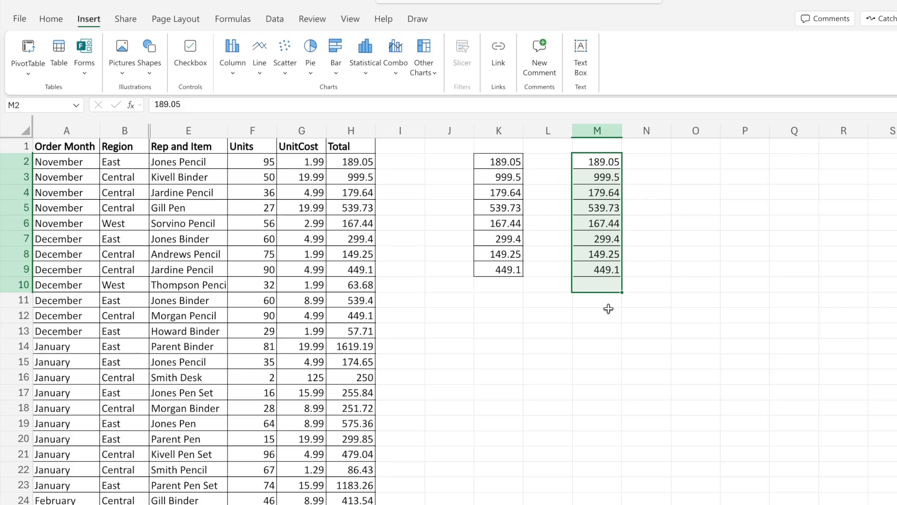
key("Delete")
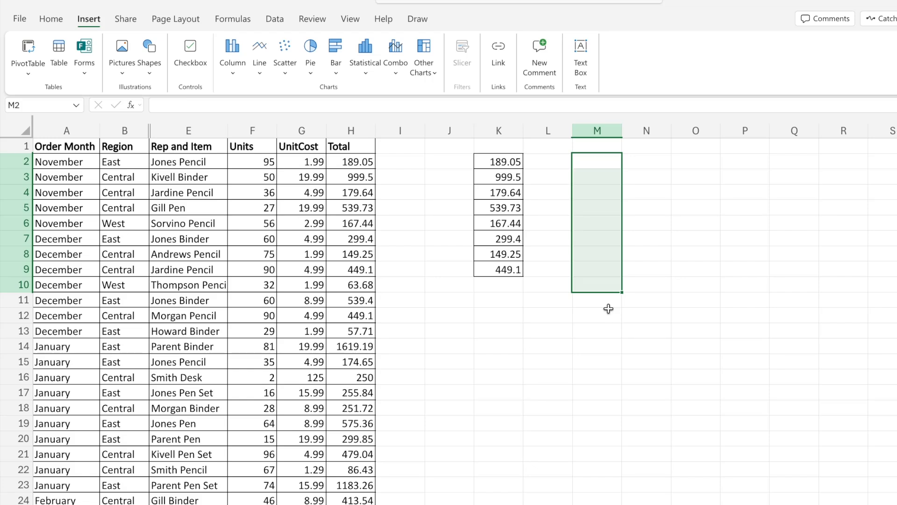
key("ctrl+z")
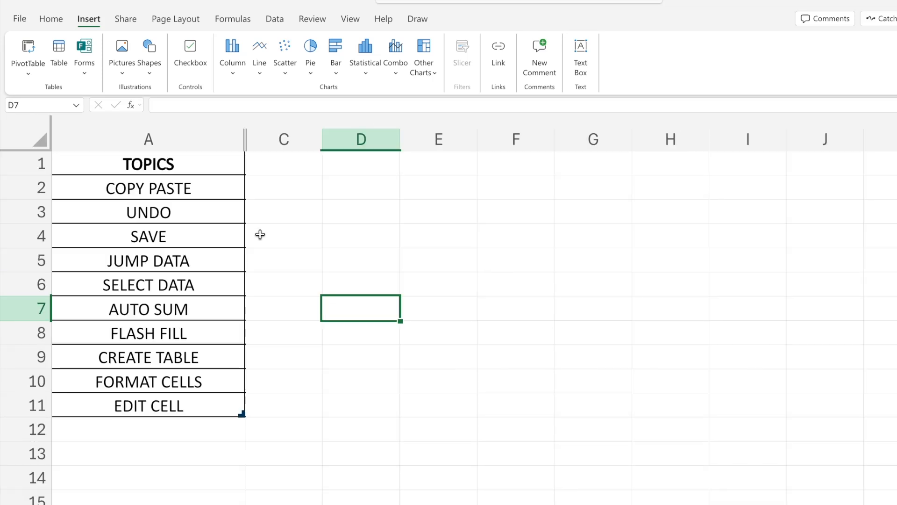
left_click(295, 235)
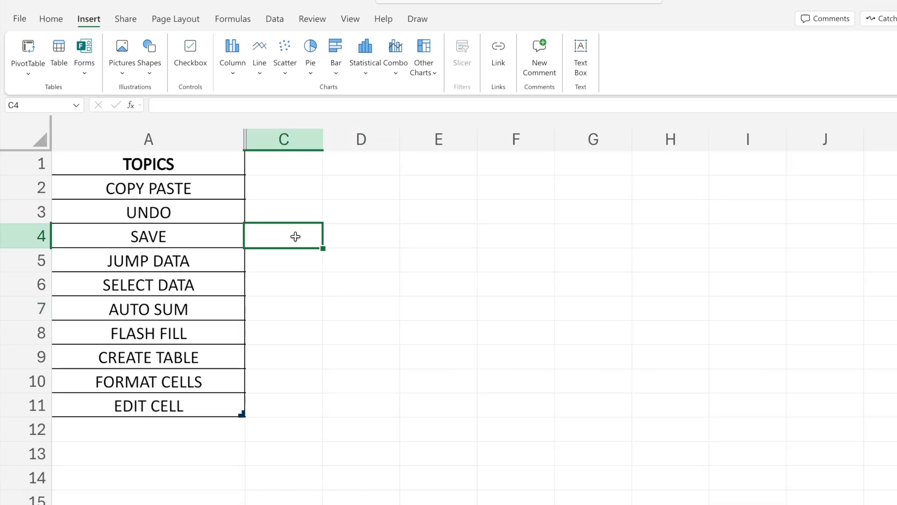
left_click(192, 231)
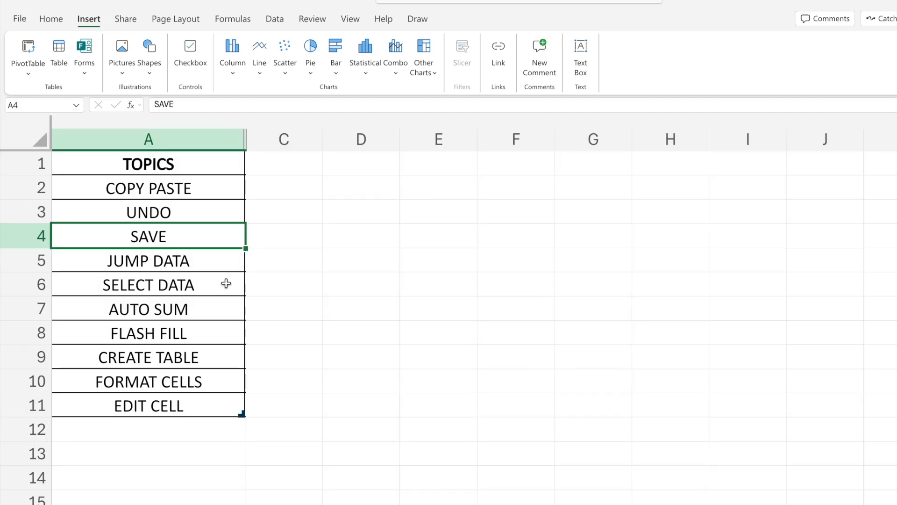
left_click(208, 265)
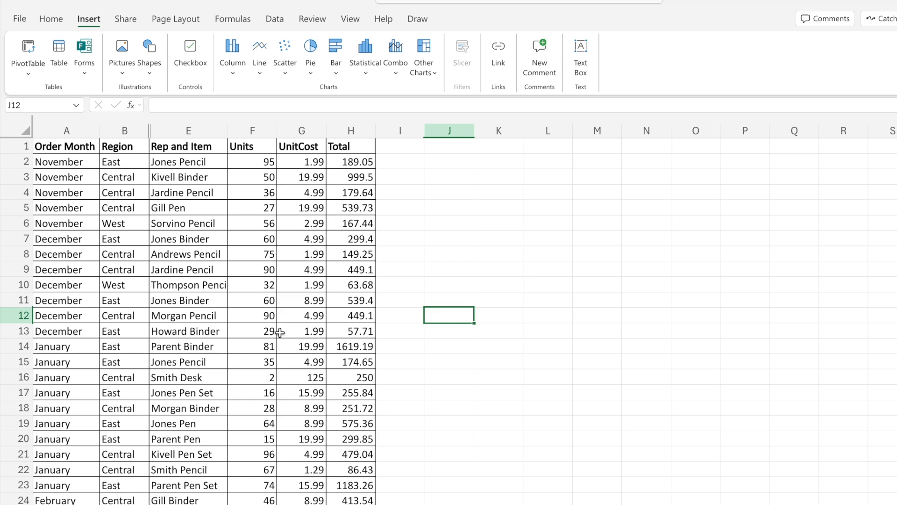
- Browse the order table down to its last row and return to the header row
left_click(71, 224)
scroll(77, 233, "down", 9)
scroll(80, 242, "up", 1)
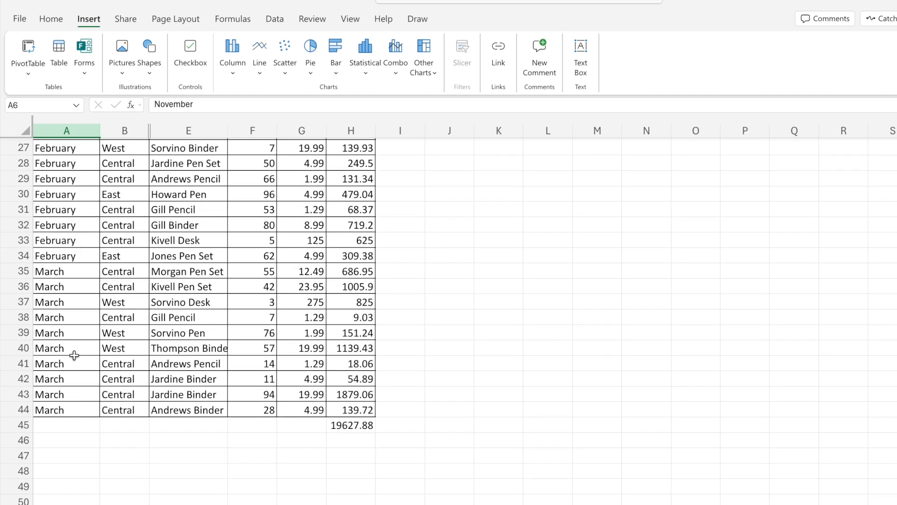
scroll(74, 355, "up", 9)
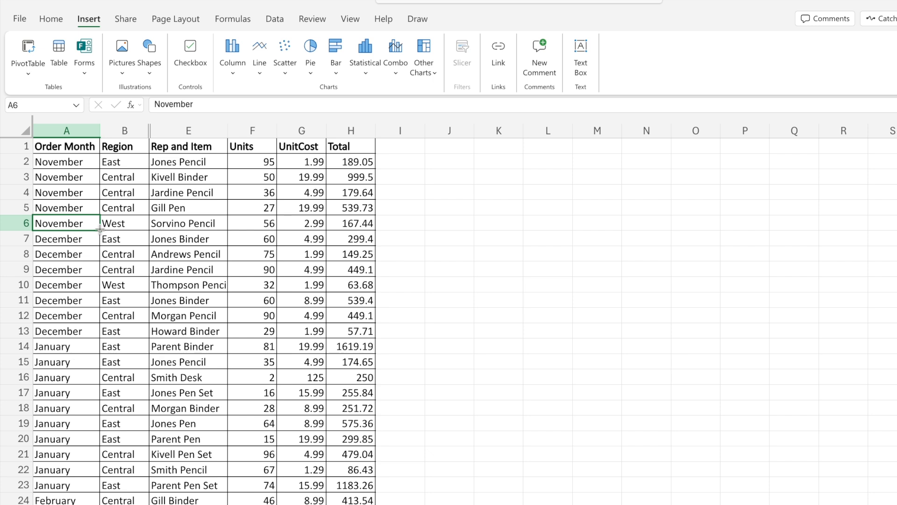
- Move the active cell row by row down the Order Month column from A2, and look over the rest of the table
left_click(72, 162)
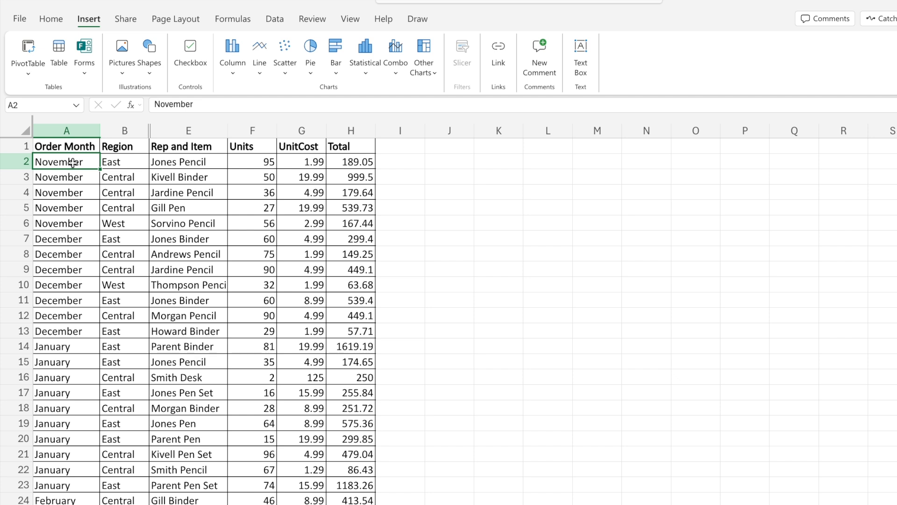
key("Down")
key("Down")
key("Down")
key("Down")
key("Down")
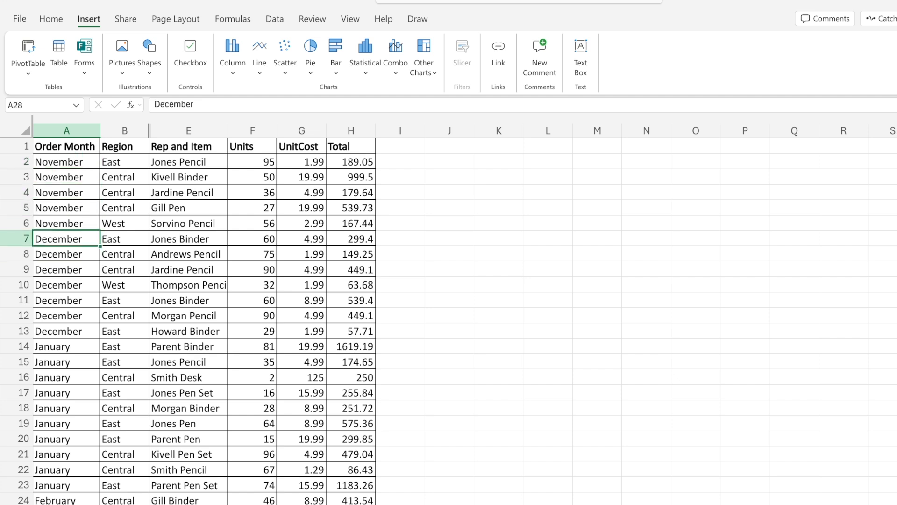
key("Down")
key("Down")
key("Down")
key("Down")
key("Down")
key("Down")
key("Down")
key("Down")
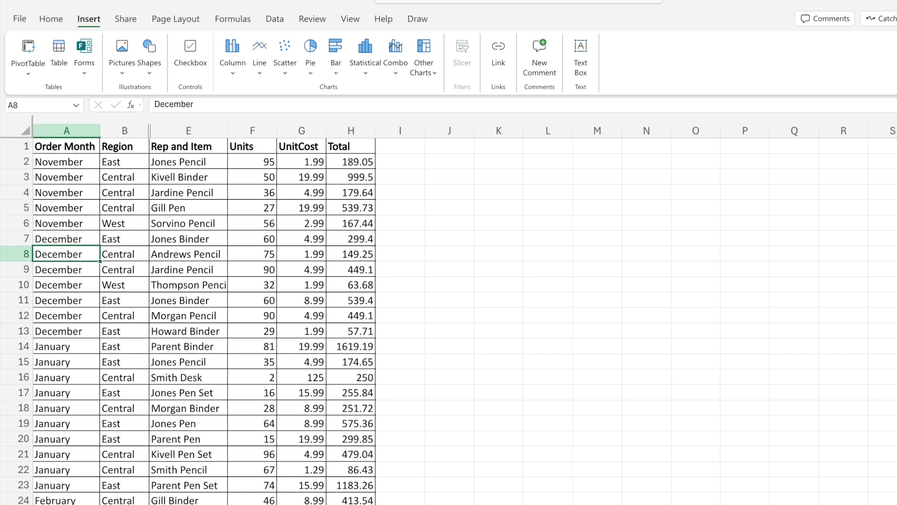
key("Down")
key("Down")
key("Down")
key("Down")
key("Down")
key("Down")
key("Down")
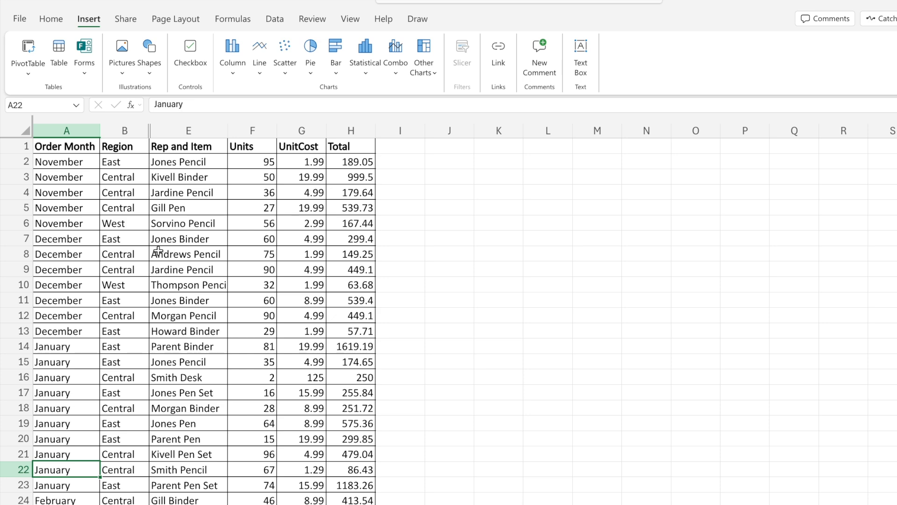
scroll(159, 252, "down", 10)
scroll(158, 251, "up", 4)
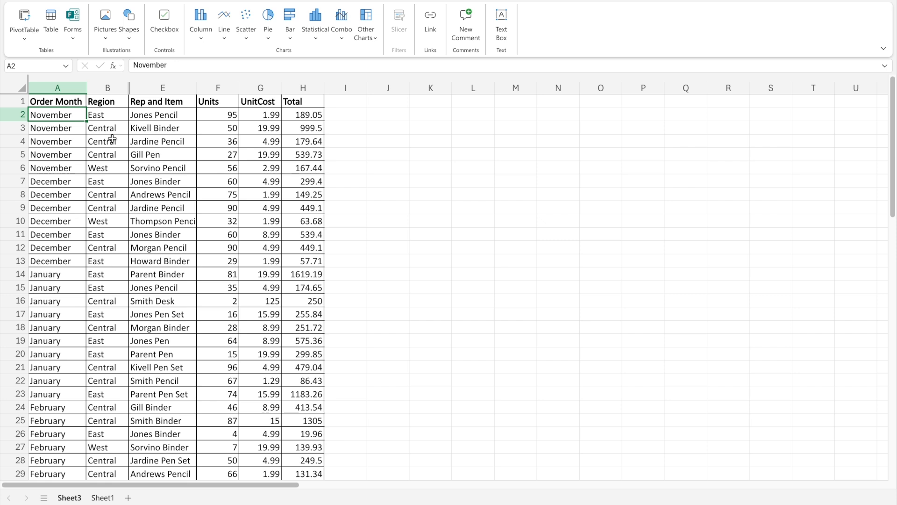
- Jump from A2 to the last row of data, across to the last column, and back around the table's edges to A1
key("ctrl+Down")
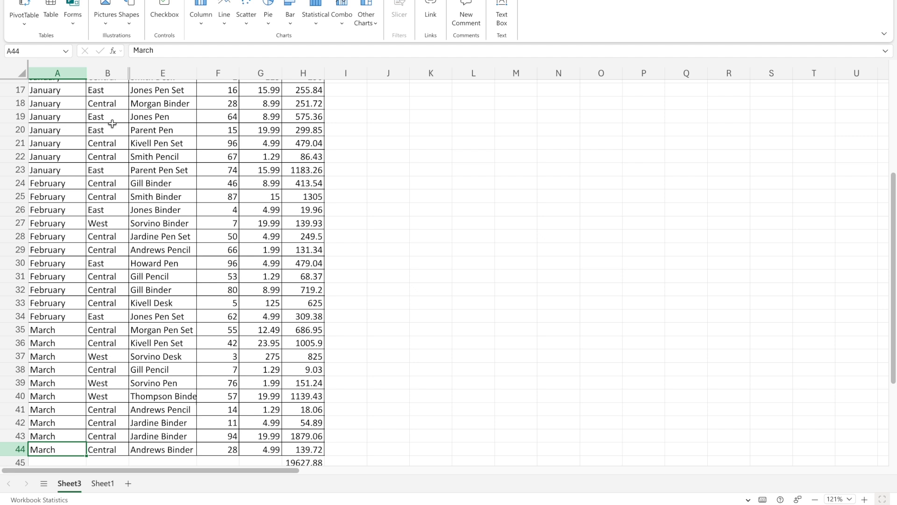
key("ctrl+Right")
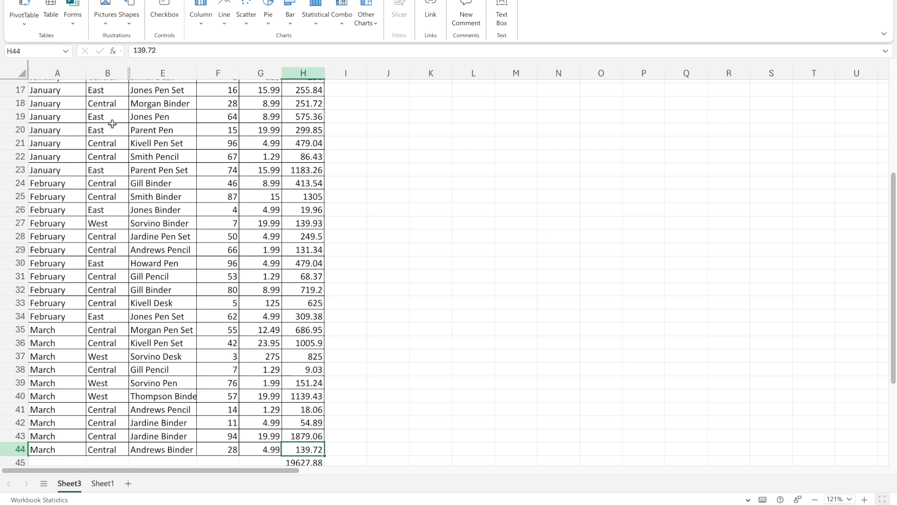
key("ctrl+Up")
key("ctrl+Left")
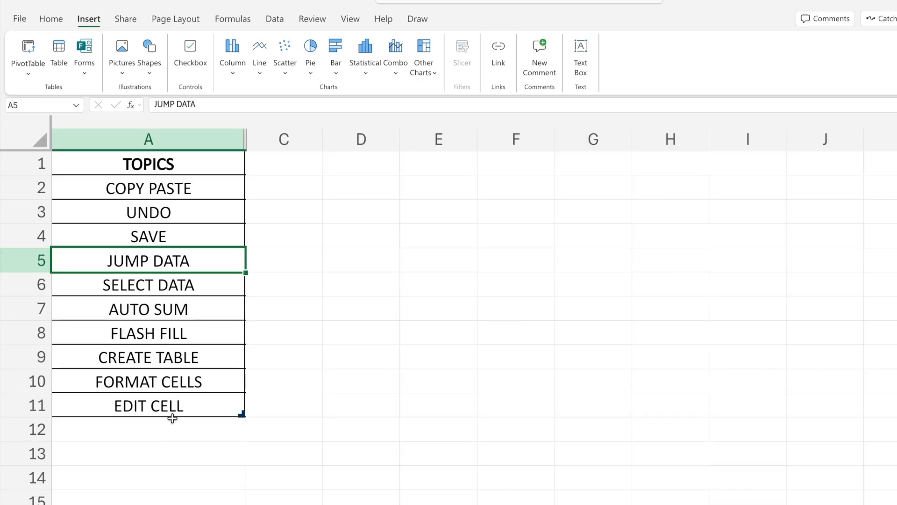
- Select the range A1:A17 in the Order Month column
left_click(180, 282)
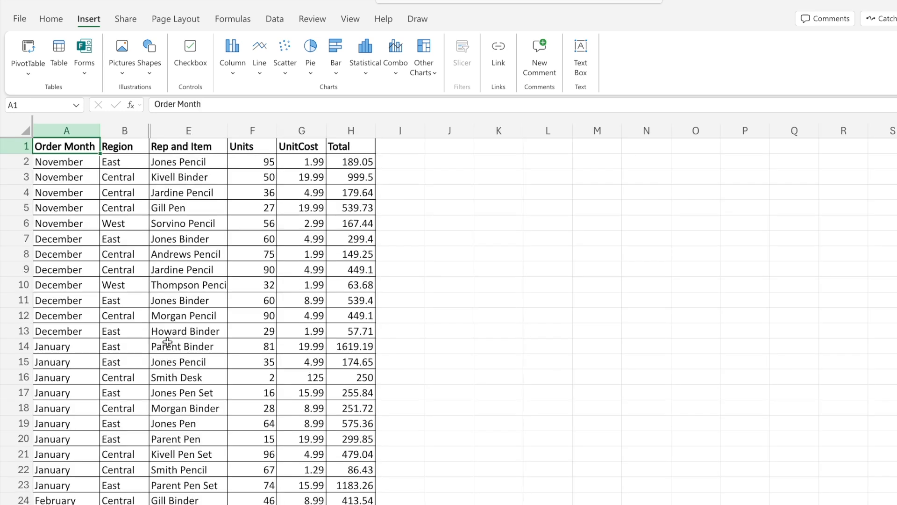
left_click(105, 220)
left_click(77, 145)
left_click_drag(77, 145, 80, 396)
left_click(76, 193)
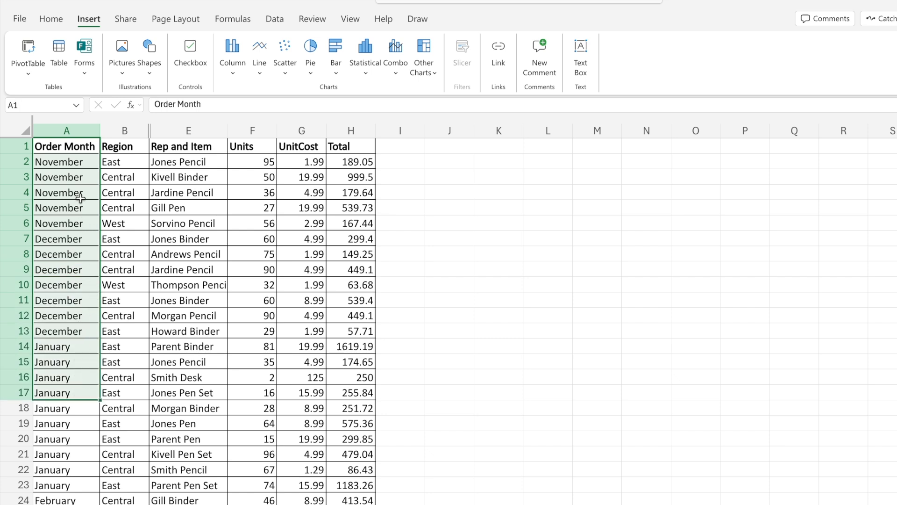
- Select the order table from A1 down to its last row and across to the Total column
left_click(73, 145)
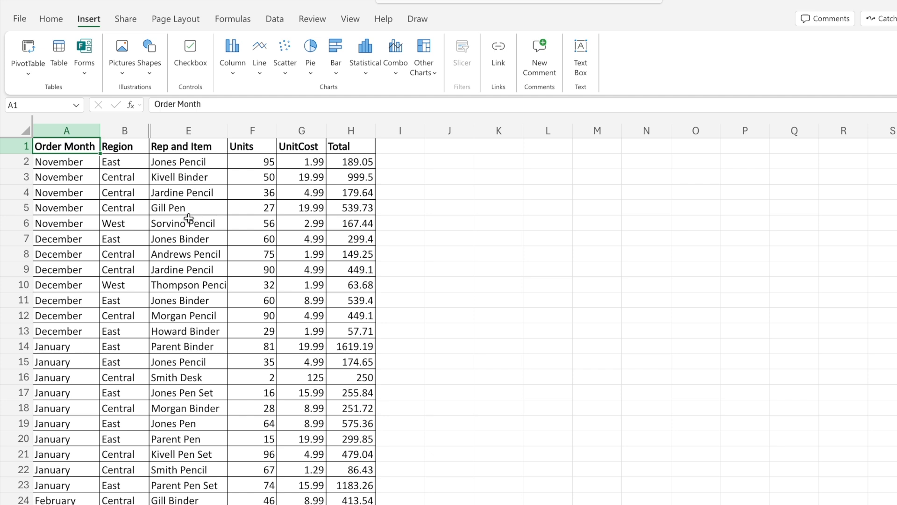
key("ctrl+shift+Down")
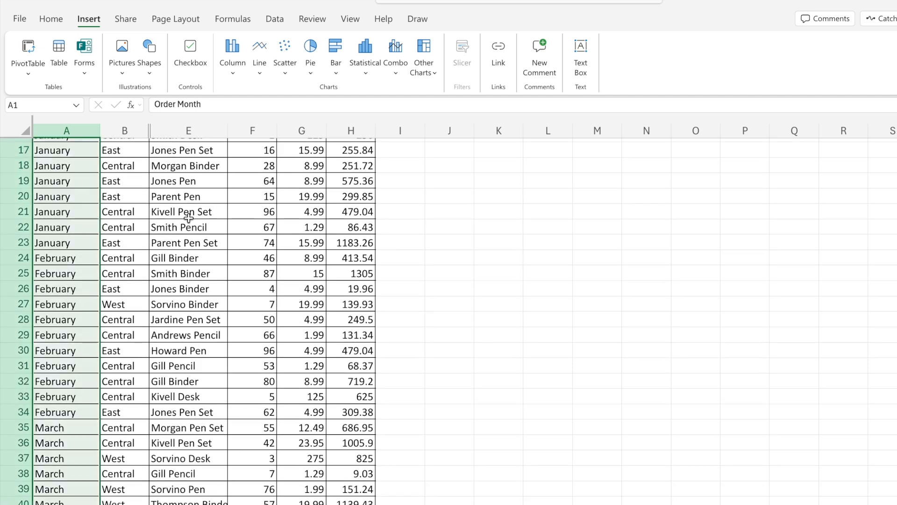
key("ctrl+shift+Right")
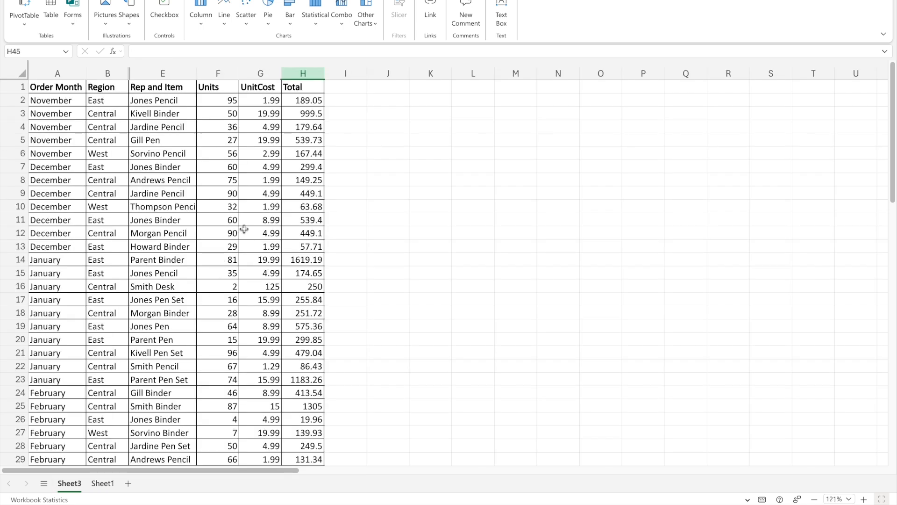
- Add an AutoSum of H2:H44 in cell H45, directly below the last value of the Total column
left_click(256, 229)
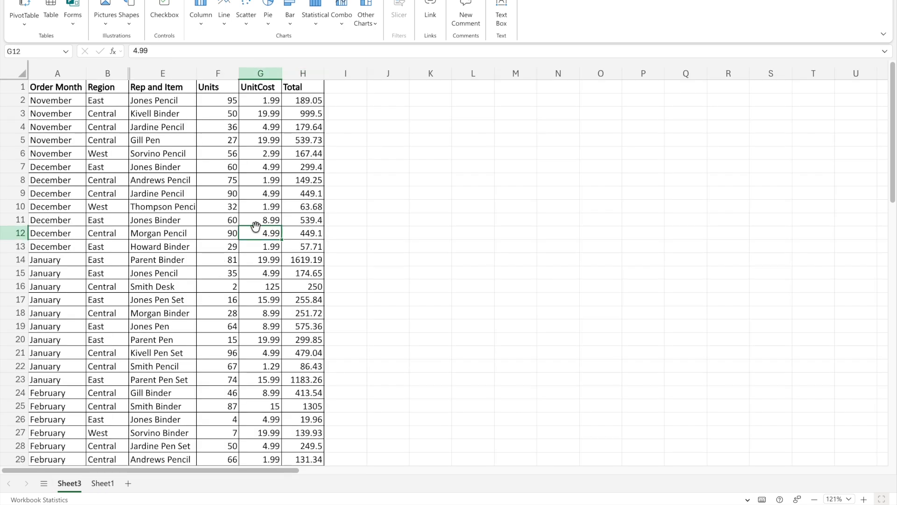
left_click(306, 153)
left_click(303, 76)
left_click(311, 154)
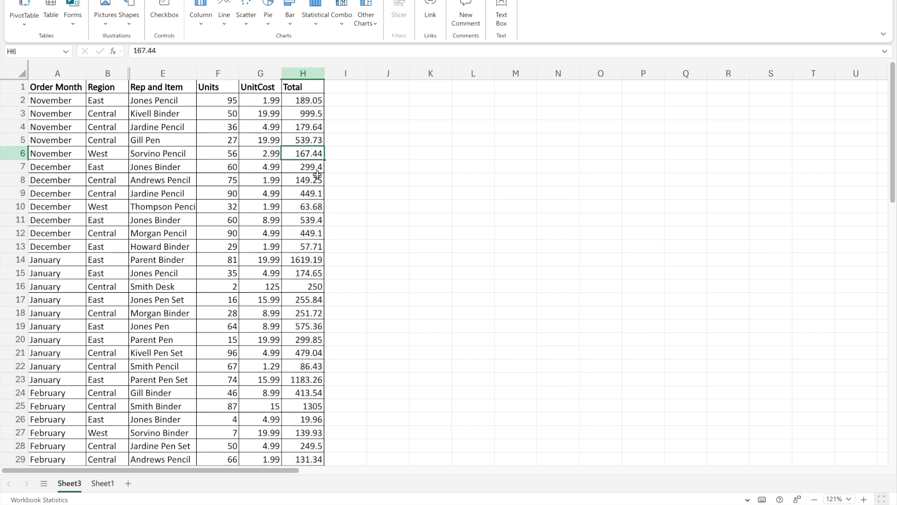
key("ctrl+Down")
key("Down")
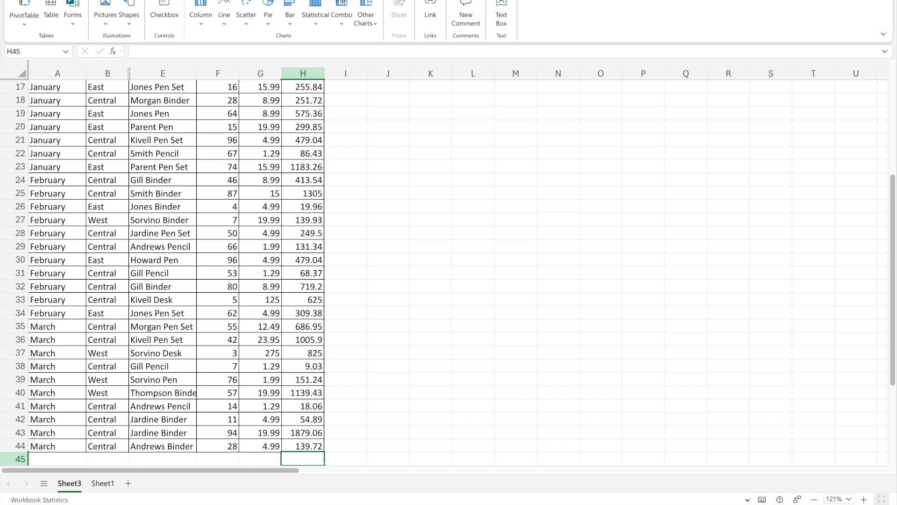
key("alt+equal")
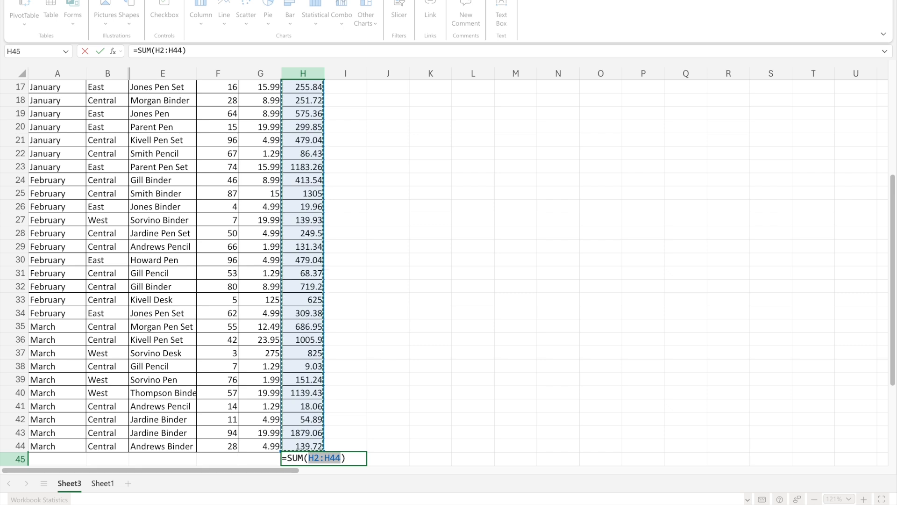
key("Return")
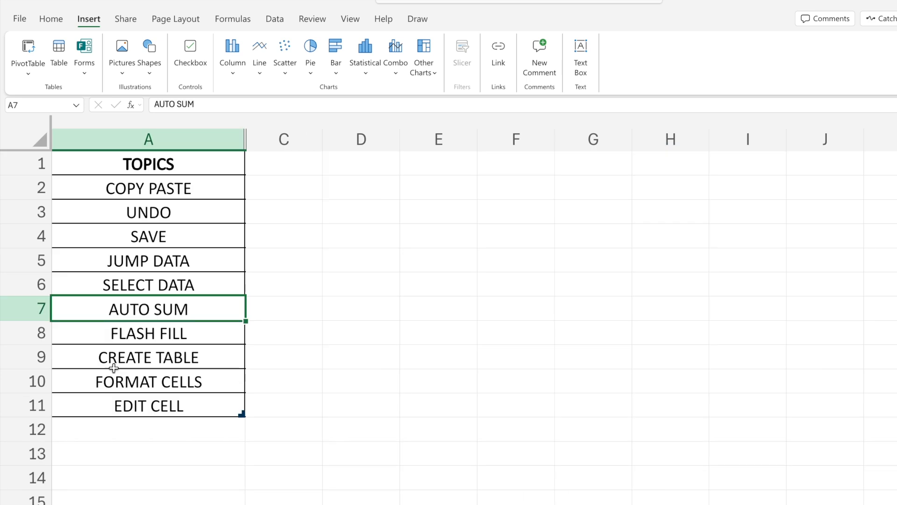
key("Down")
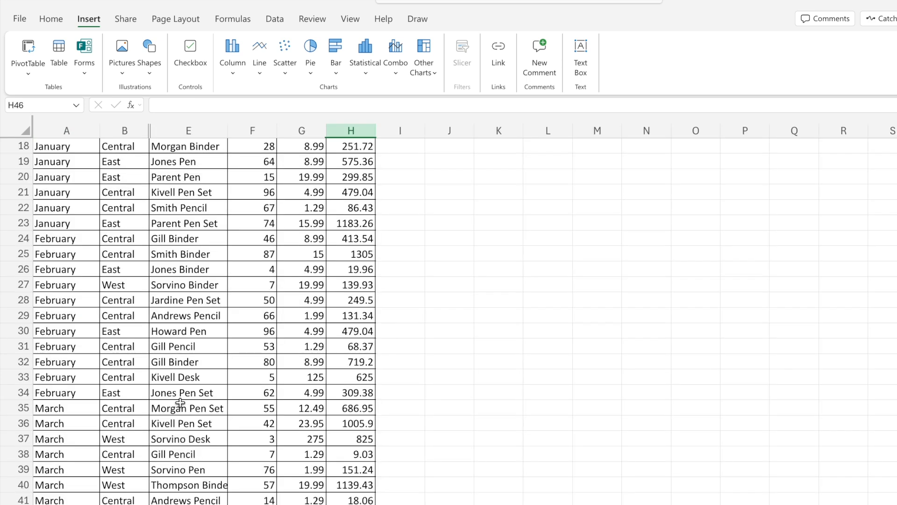
- Enter the first rep's surname in F2 beside Rep and Item, and Flash Fill column F with the rep names
scroll(220, 268, "up", 6)
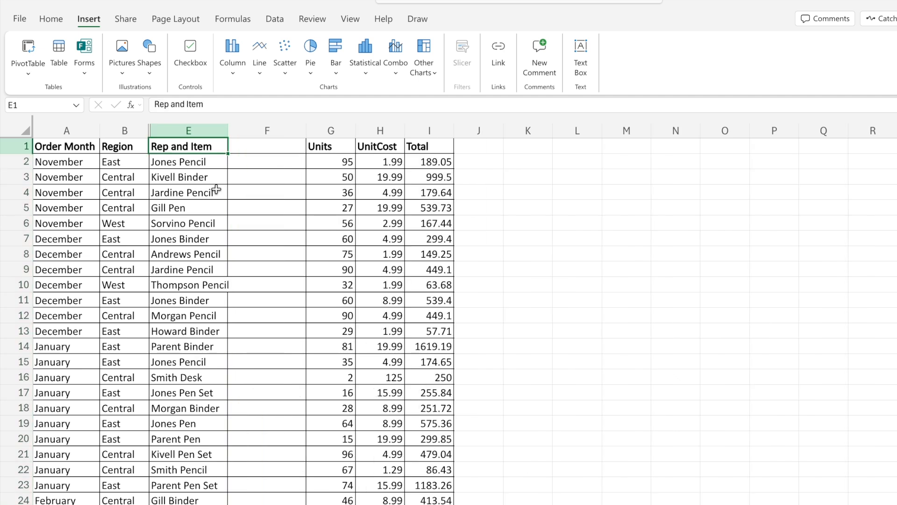
key("Down")
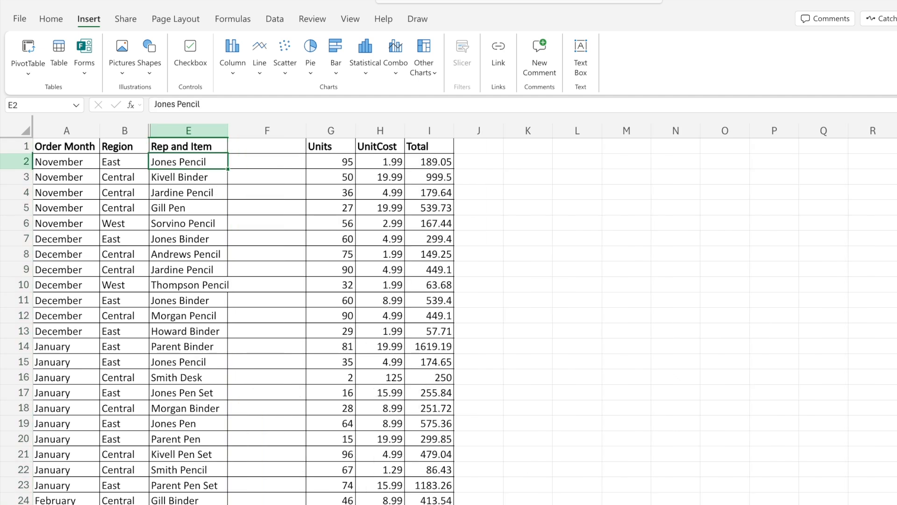
key("Right")
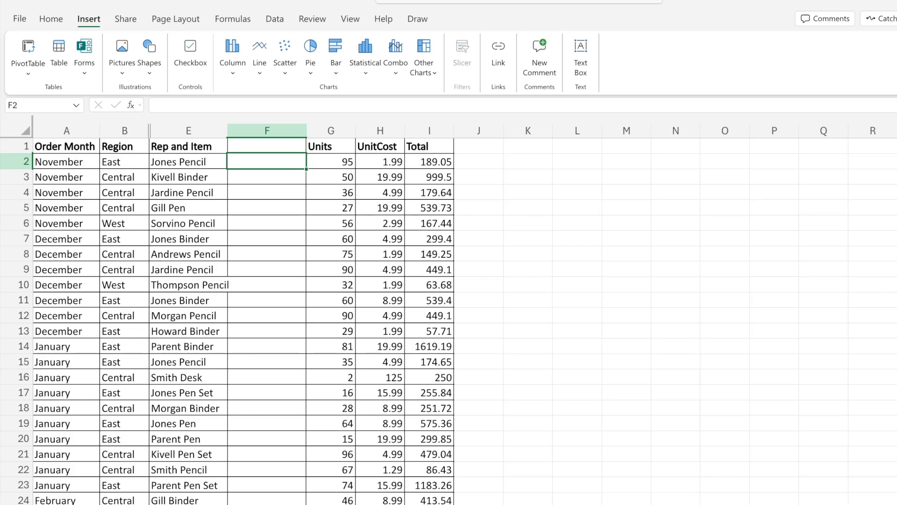
type("Jones")
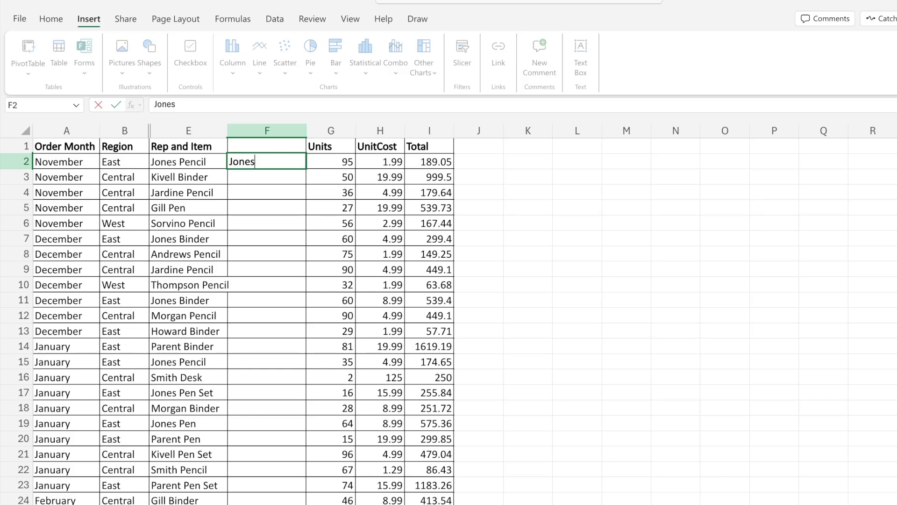
key("Return")
key("Up")
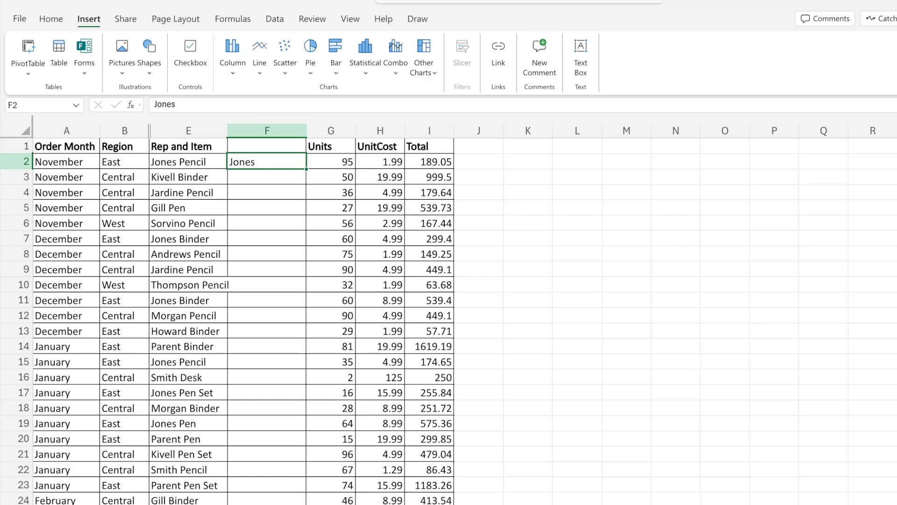
key("ctrl+e")
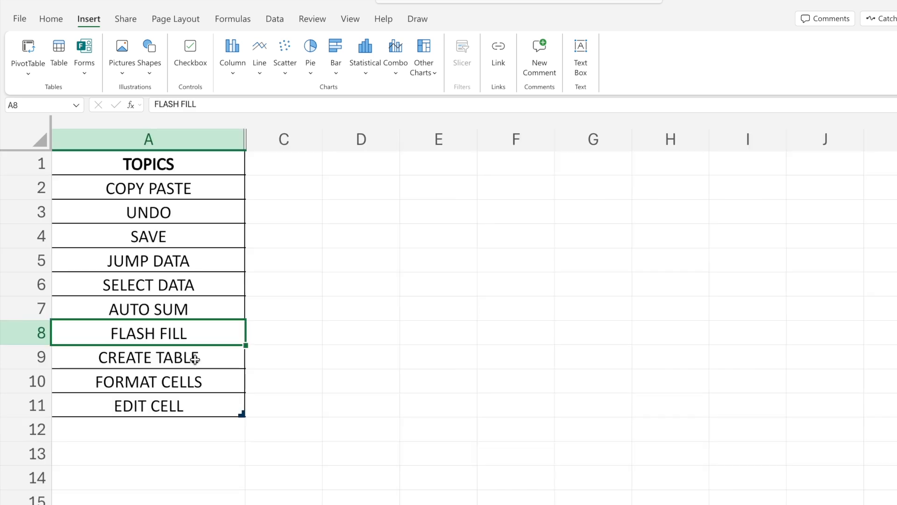
- Select the whole order data range A1:I45 and convert it to a table with headers
left_click(194, 359)
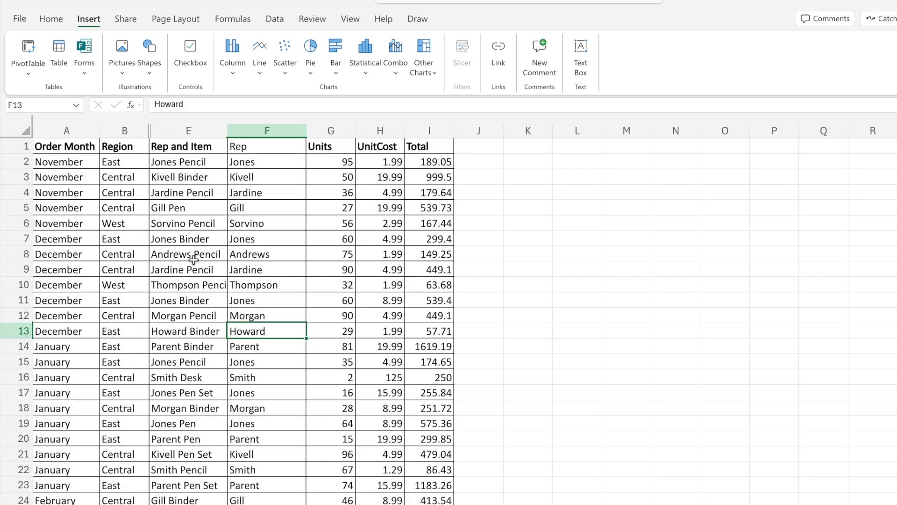
left_click(193, 259)
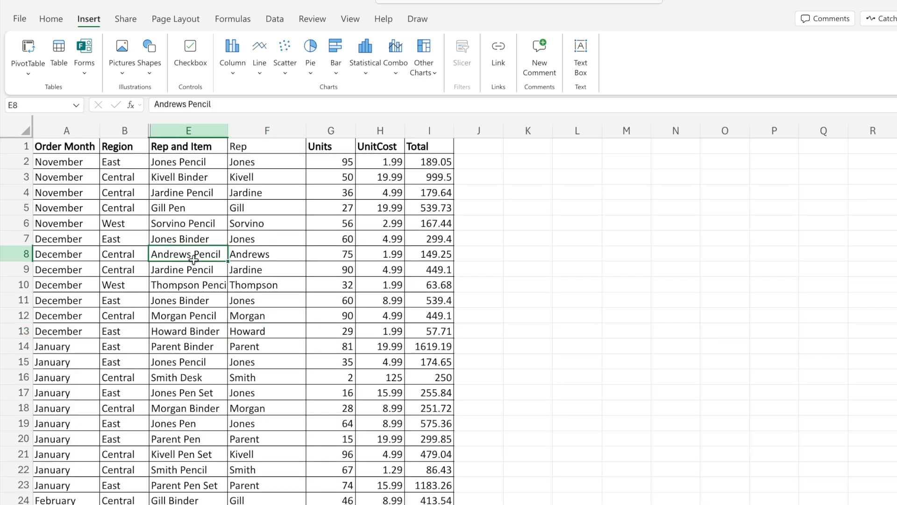
left_click(166, 210)
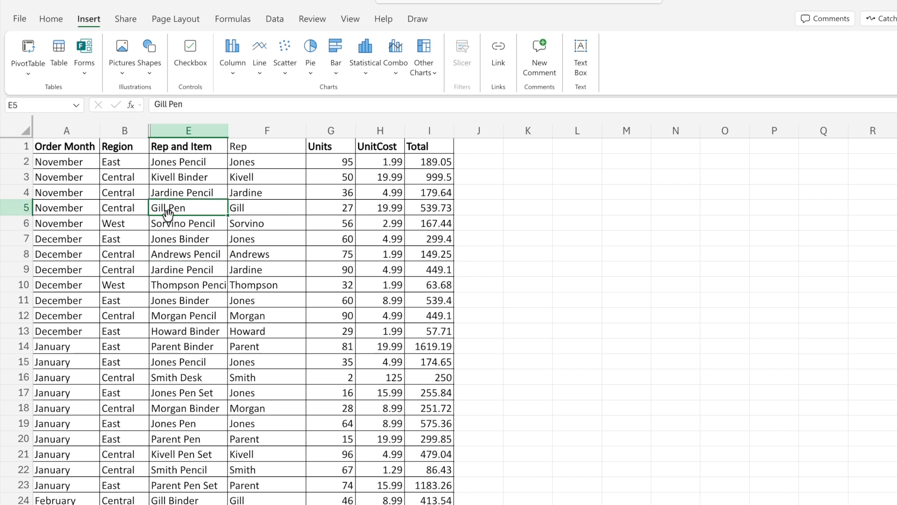
left_click(175, 257)
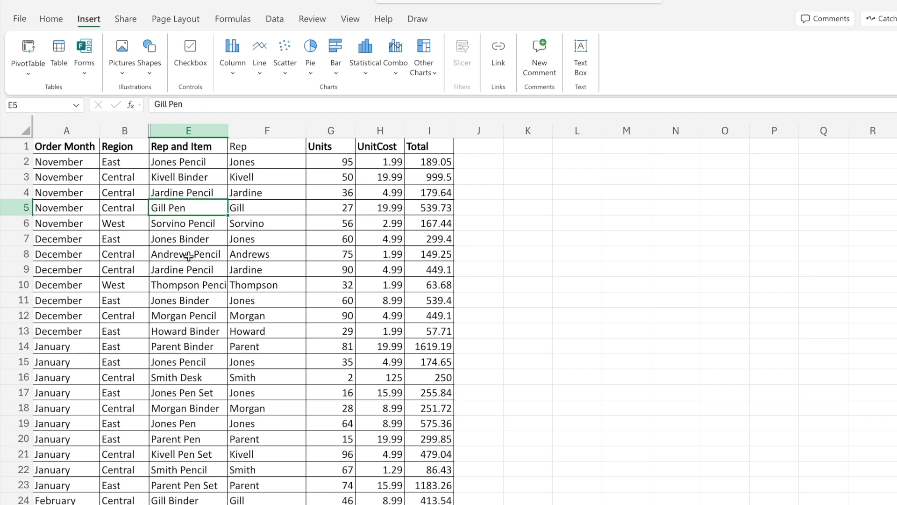
key("ctrl+a")
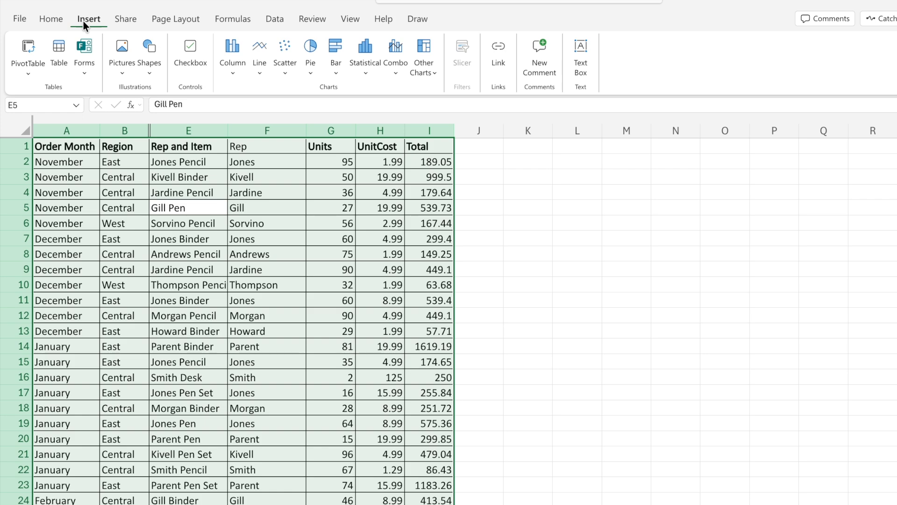
left_click(58, 61)
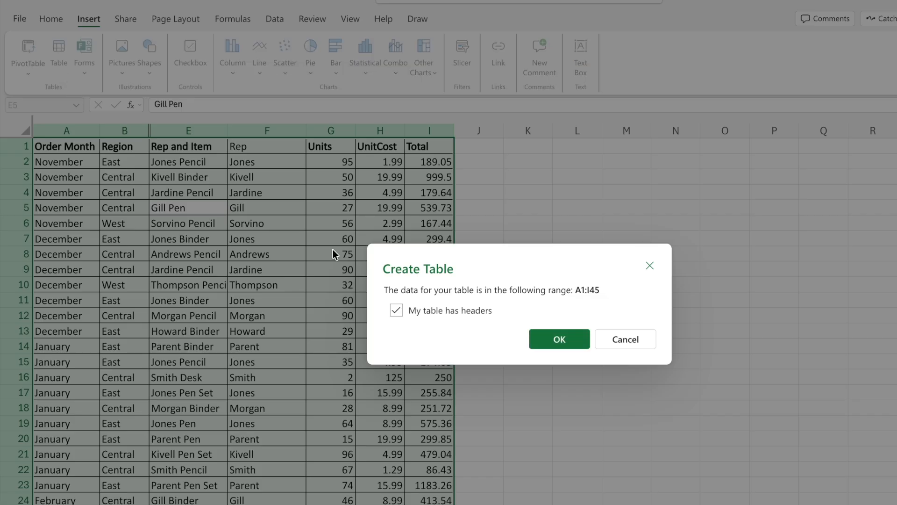
left_click(543, 338)
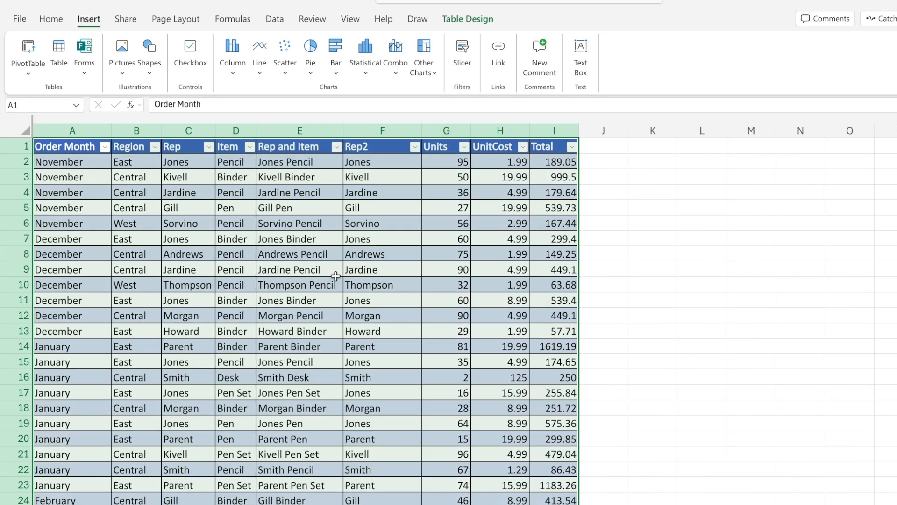
- Undo the conversion of the order data to a table
left_click(336, 278)
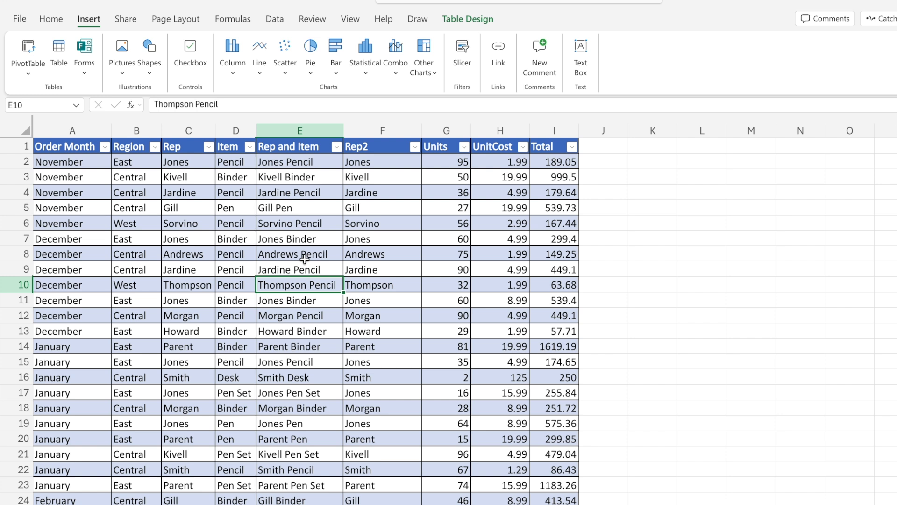
left_click(305, 223)
key("ctrl+z")
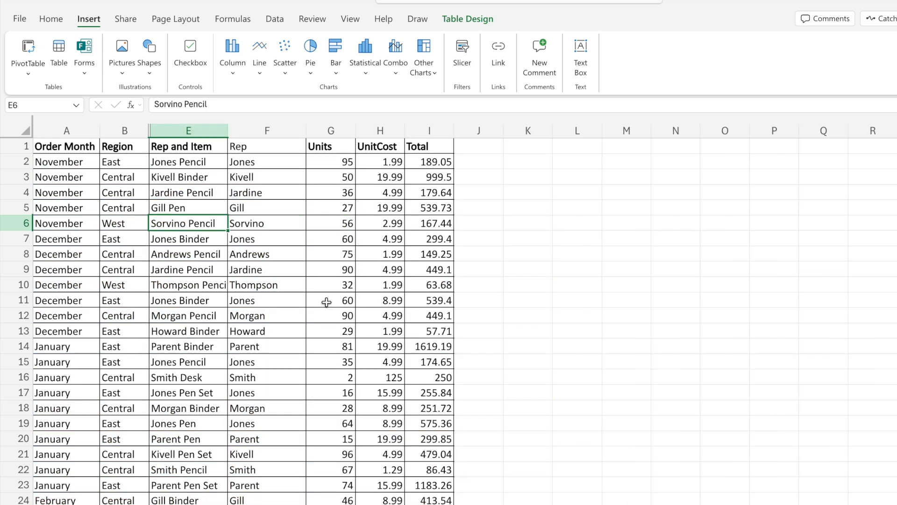
left_click(281, 300)
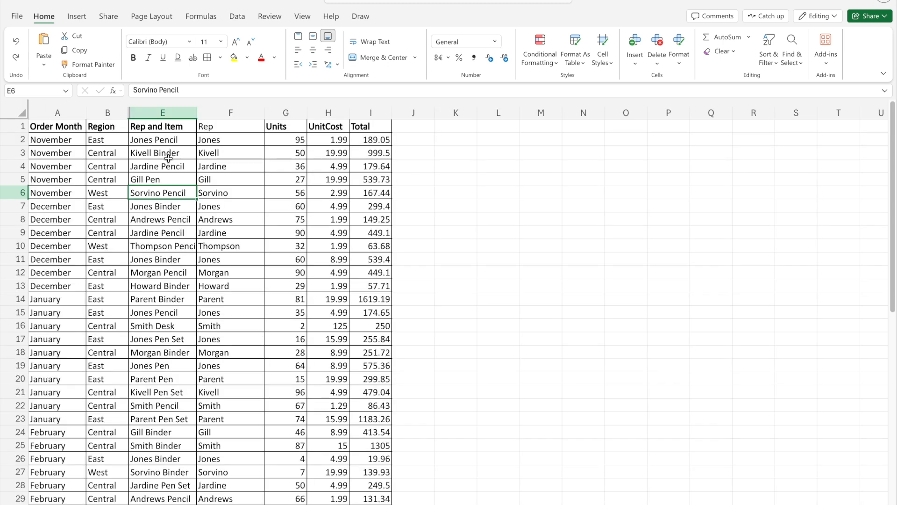
- Show the available commands for column E of the order data, including Format Cells, and dismiss them
left_click(166, 154)
left_click(166, 103)
right_click(169, 116)
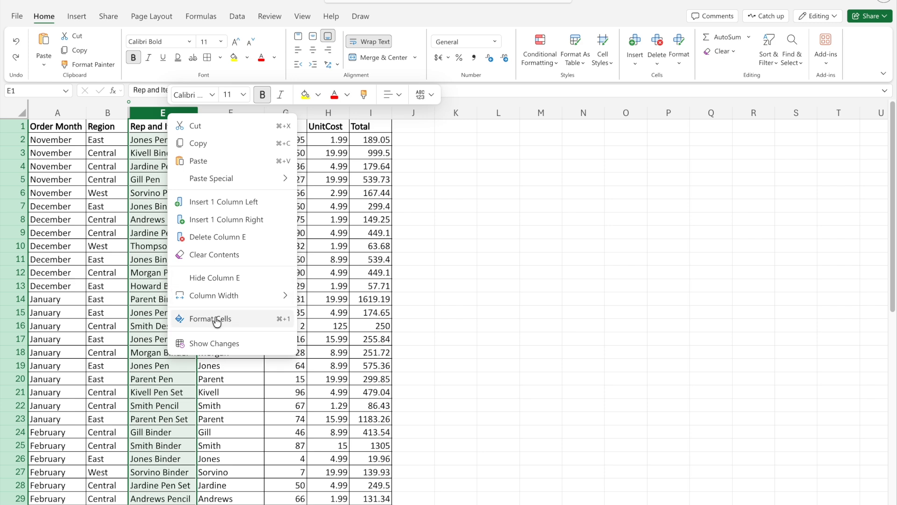
left_click(107, 240)
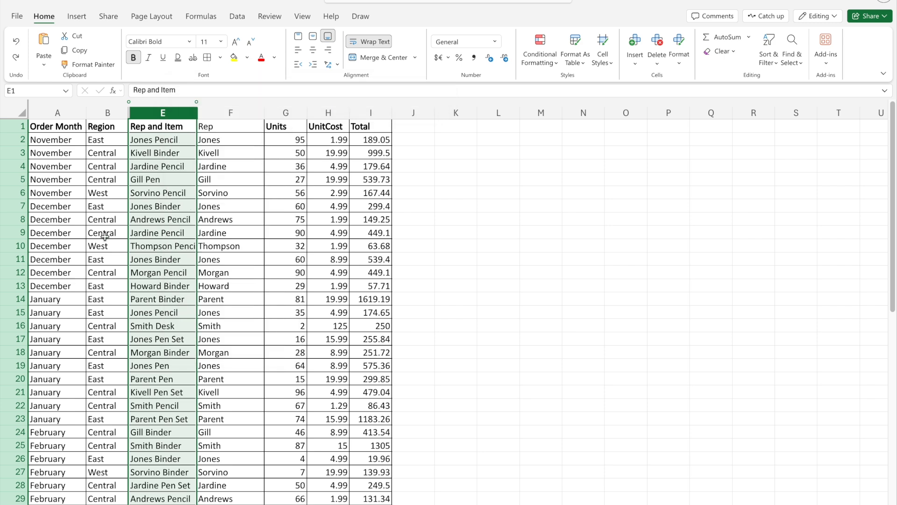
- Open the Format Cells options for cell E8, return to the topic list and close the options
left_click(176, 224)
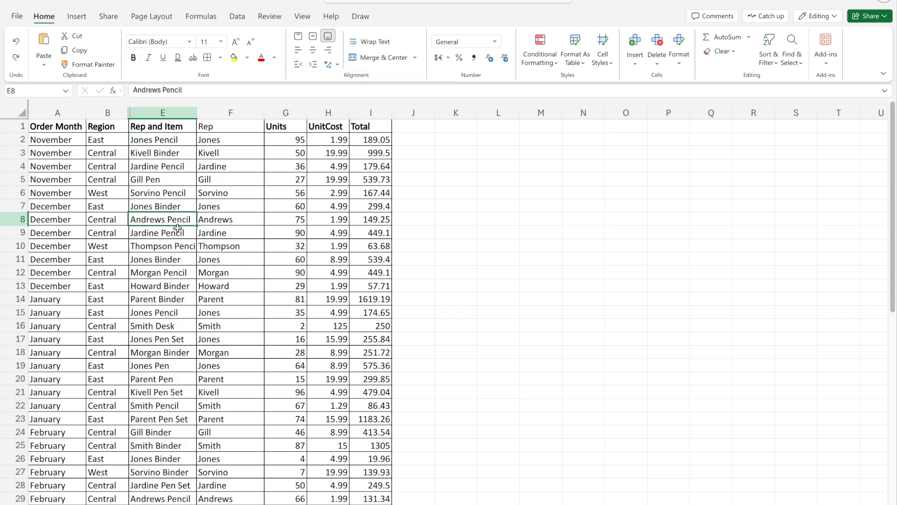
key("ctrl+1")
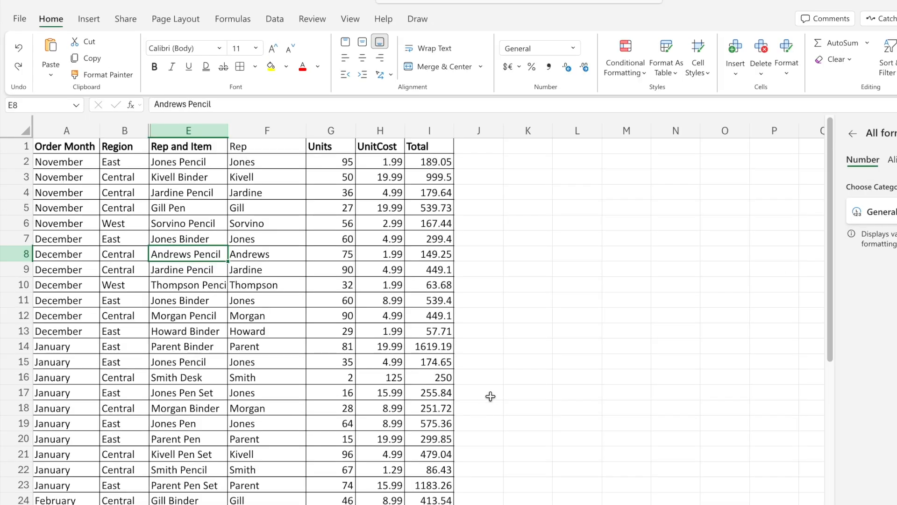
left_click(294, 502)
left_click(187, 504)
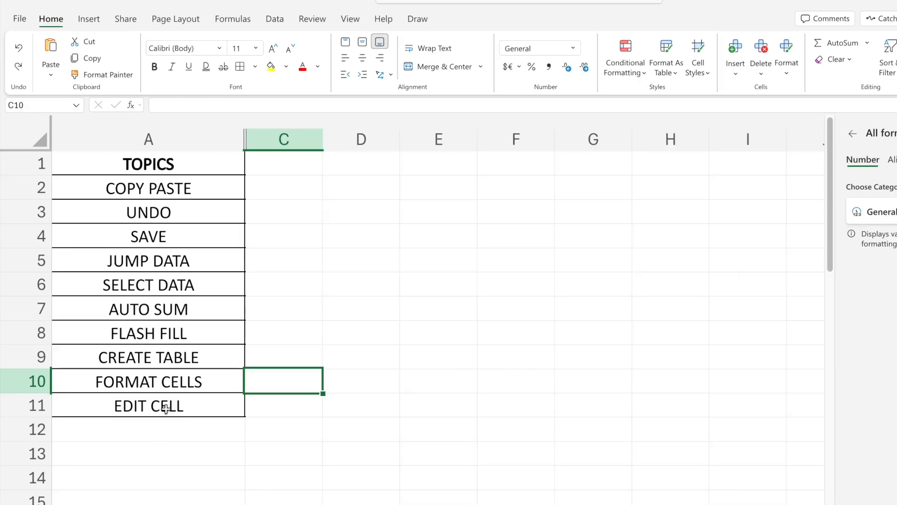
left_click(896, 133)
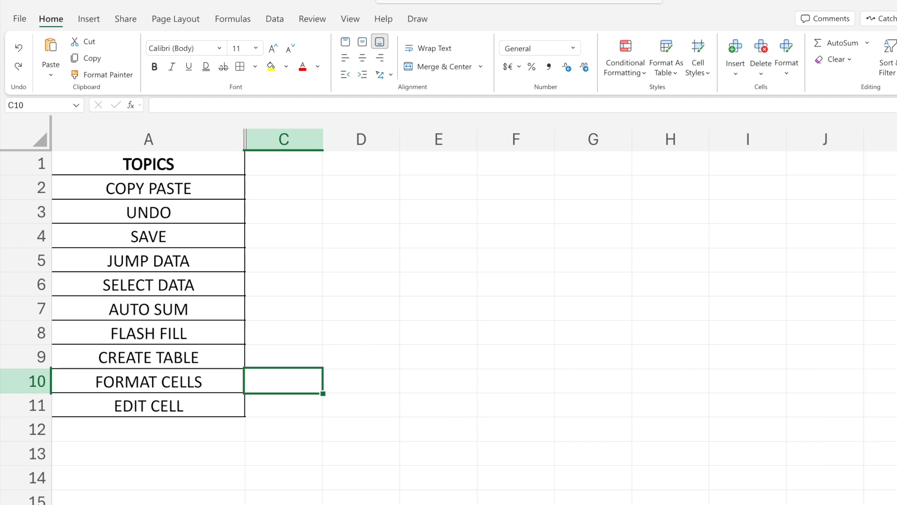
- Open cell E9 of the order data for in-cell editing and cancel the edit
left_click(225, 504)
left_click(225, 360)
left_click(200, 264)
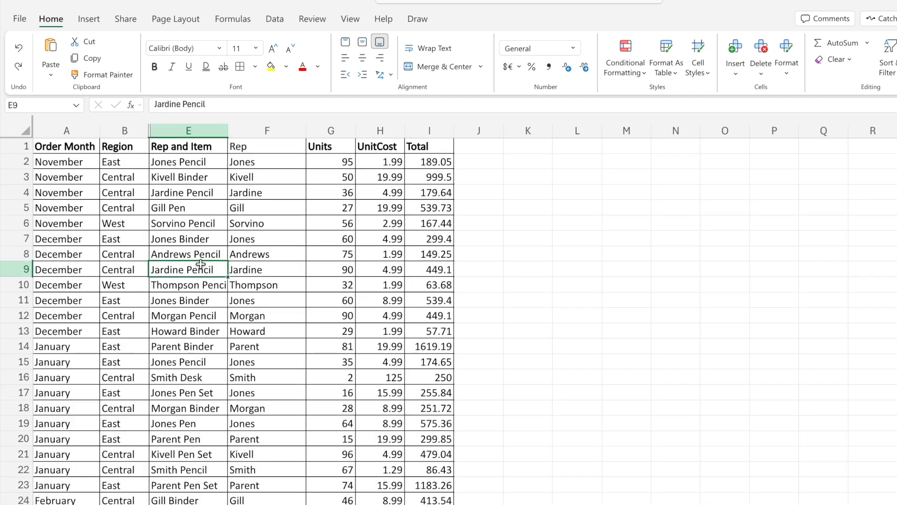
double_click(200, 270)
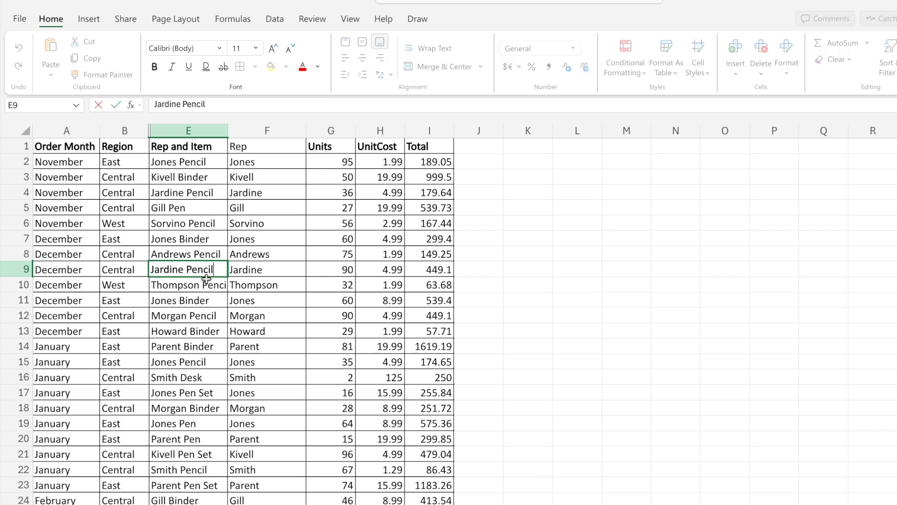
key("Escape")
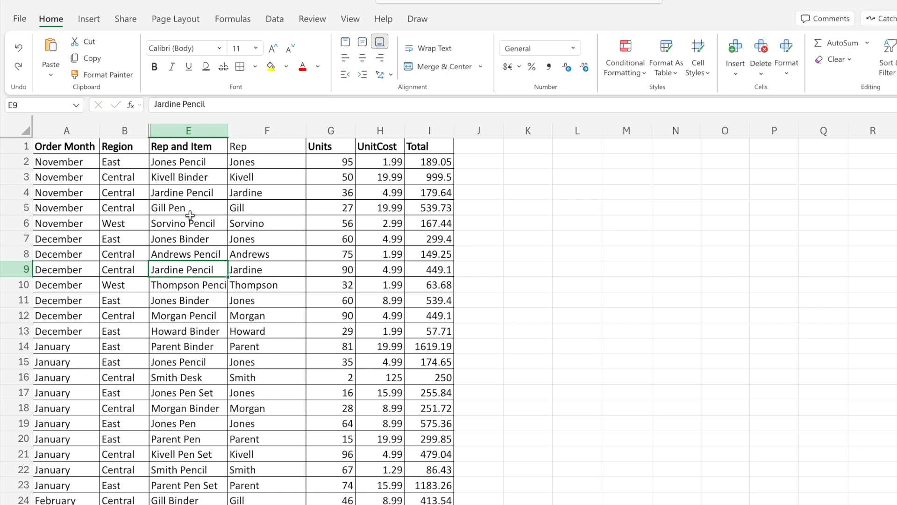
- Edit the Rep and Item entry in E5, commit it with Pen as the item, and return to the topic list
left_click(190, 211)
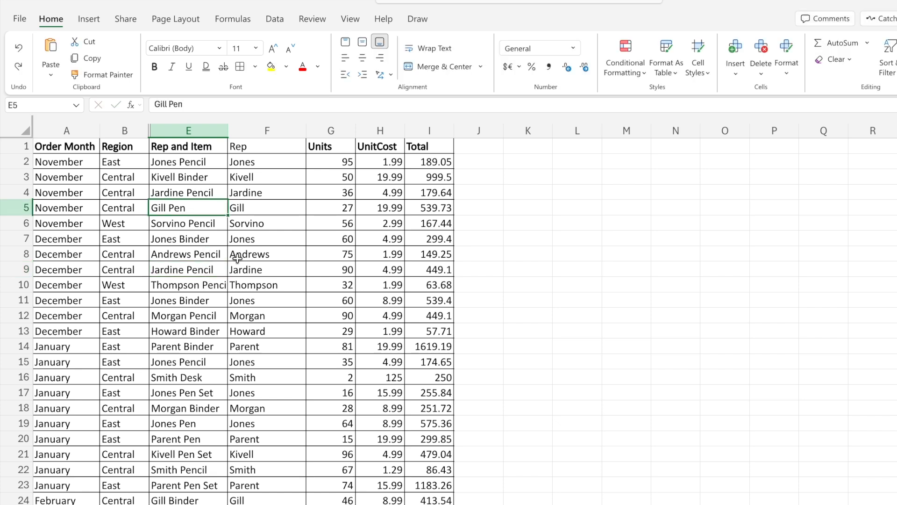
type("Gill Pen")
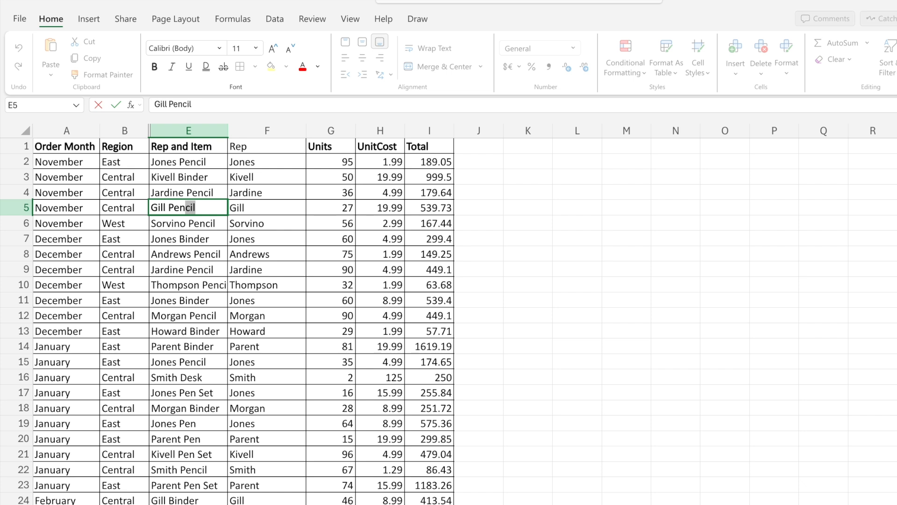
key("BackSpace")
key("ctrl+Return")
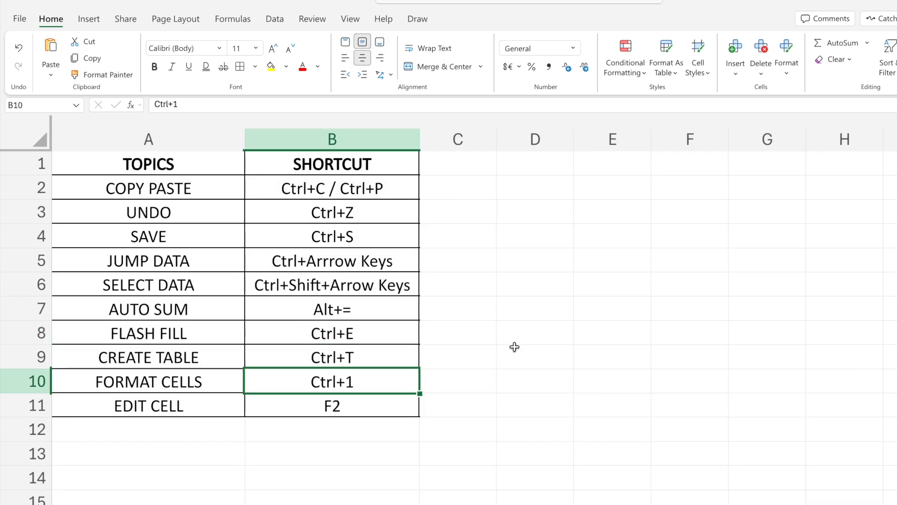
left_click(515, 346)
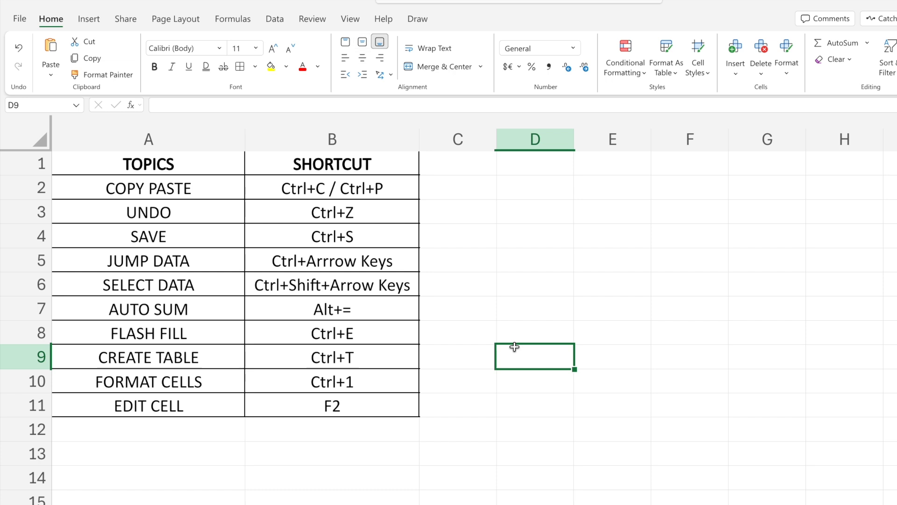